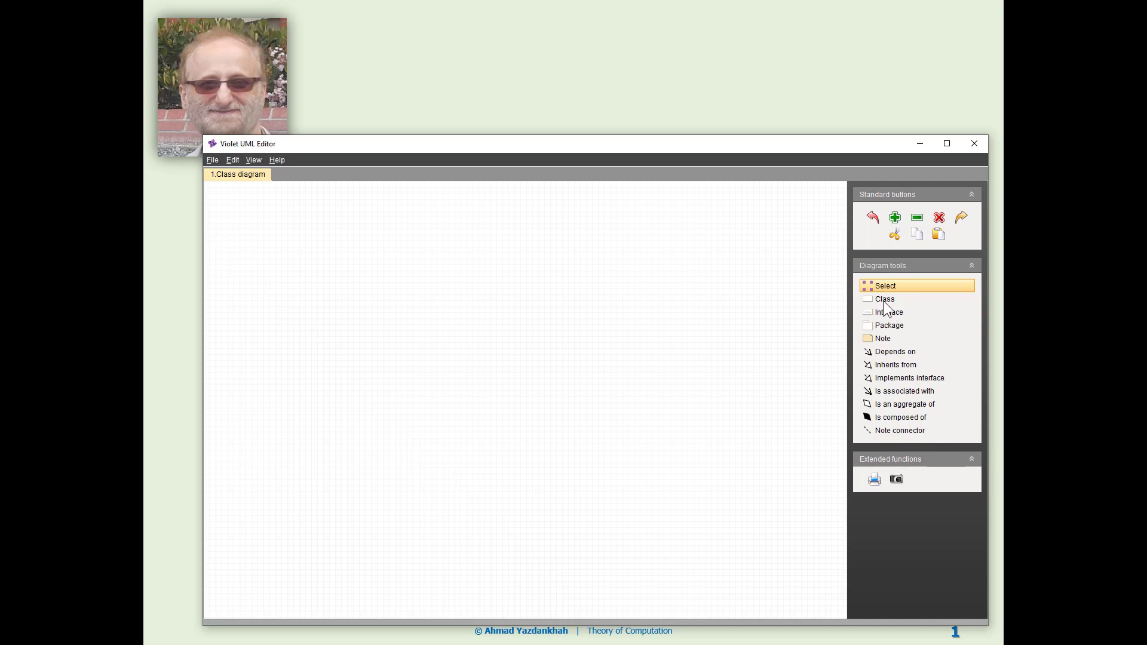
# Step: Add a class box in the upper-left area of the empty class diagram
pyautogui.click(883, 300)
pyautogui.click(334, 303)
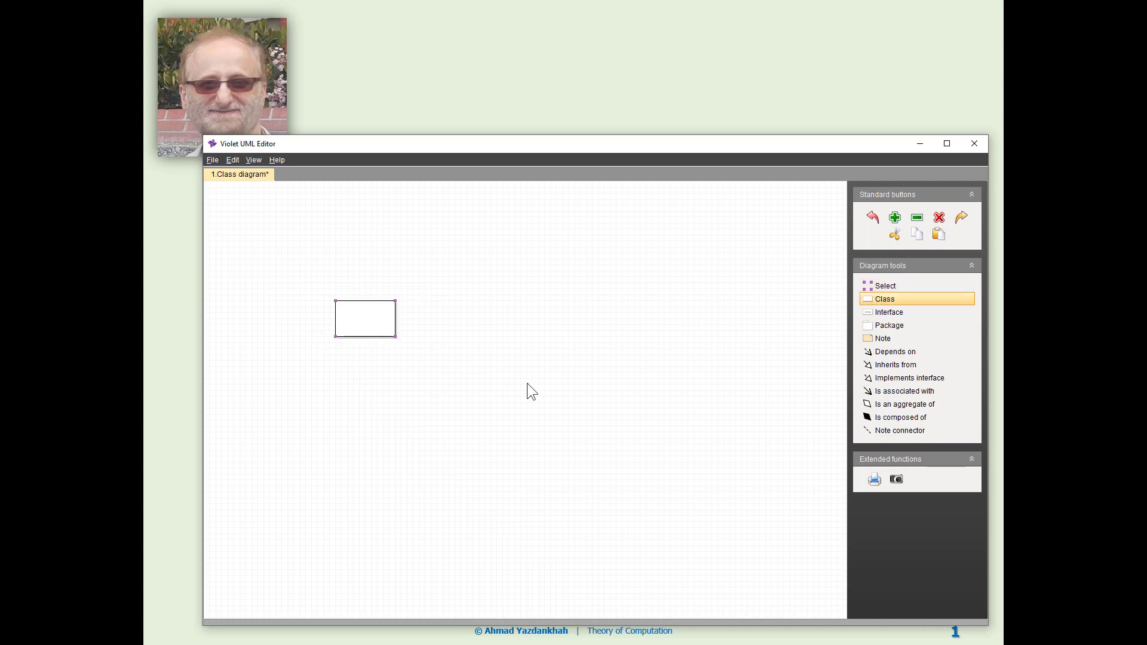
# Step: Open the new class's properties to examine the name, attributes and methods fields, and close them without entering anything
pyautogui.rightClick(358, 317)
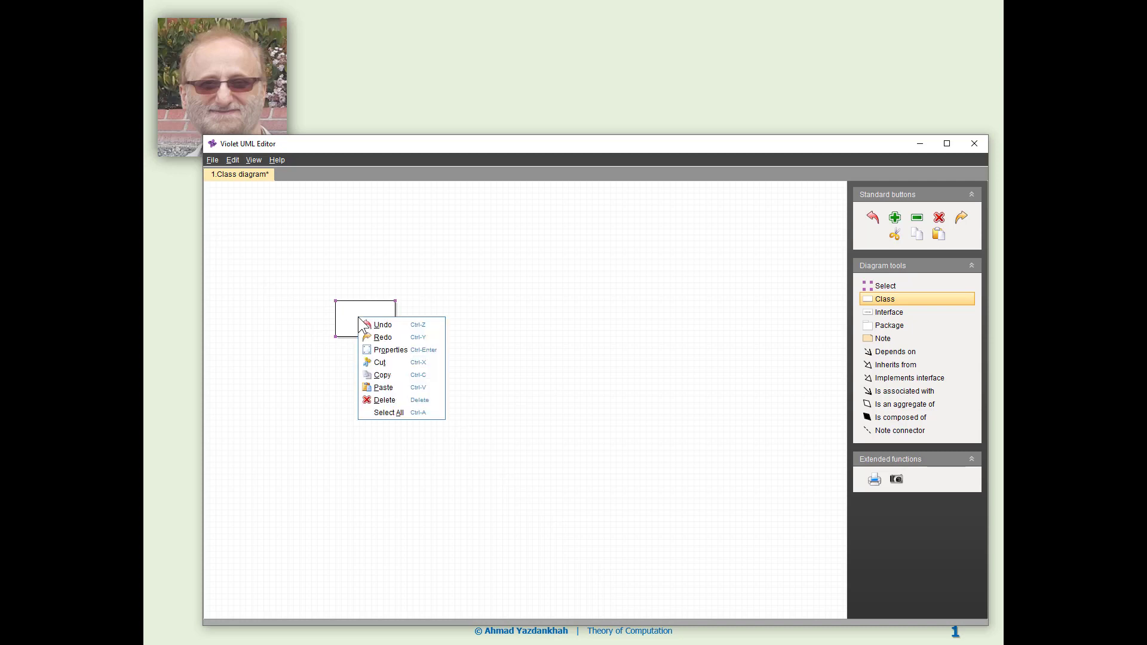
pyautogui.click(391, 350)
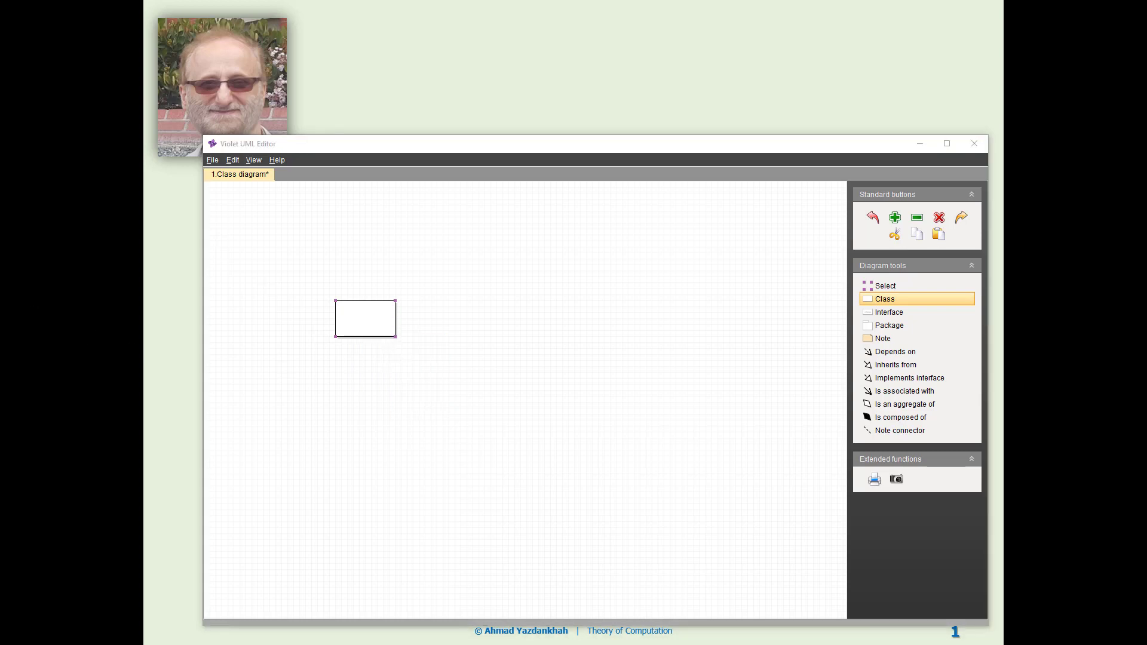
pyautogui.moveTo(506, 306); pyautogui.dragTo(650, 253)
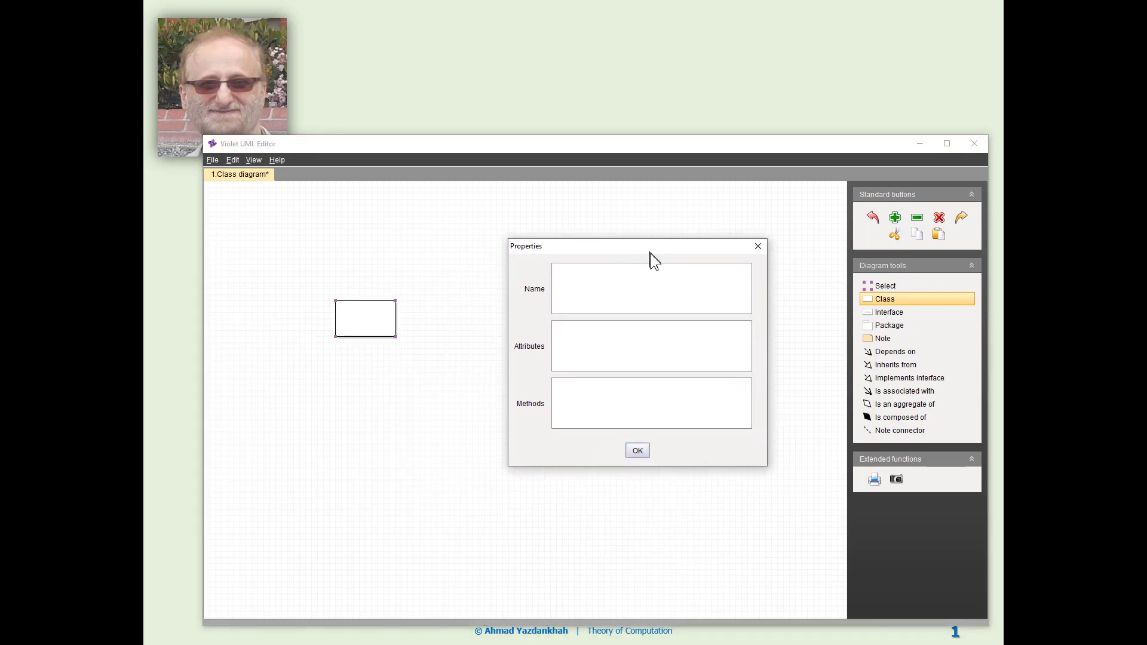
pyautogui.click(575, 294)
pyautogui.click(576, 397)
pyautogui.click(757, 246)
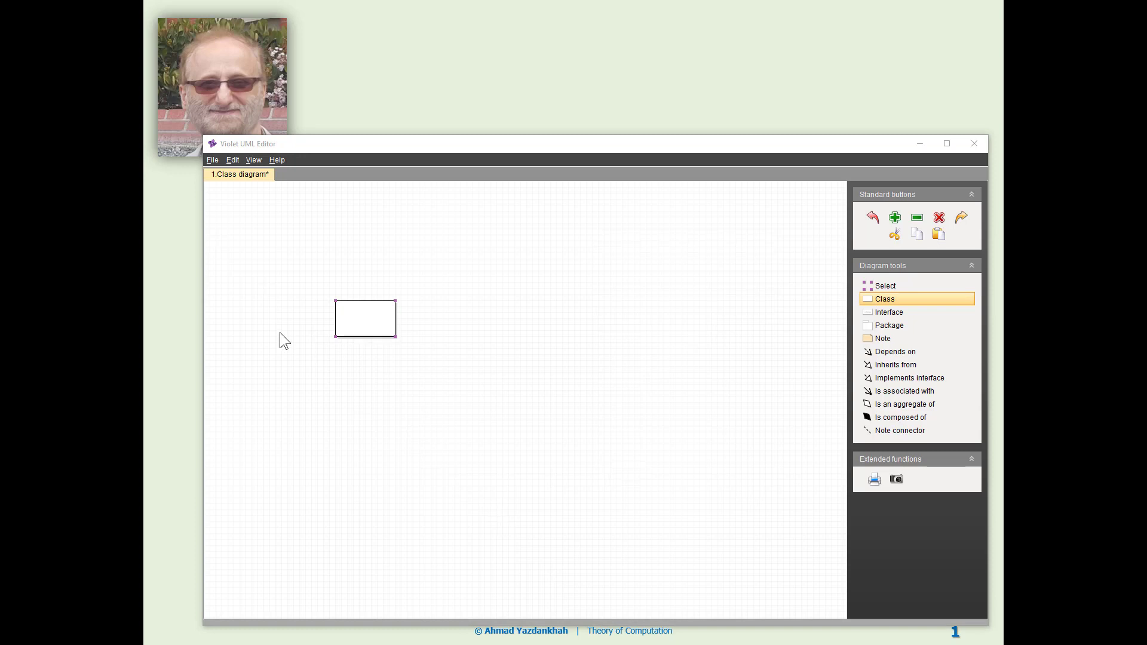
# Step: Name the new class Department in its properties
pyautogui.moveTo(0, 282); pyautogui.dragTo(582, 323)
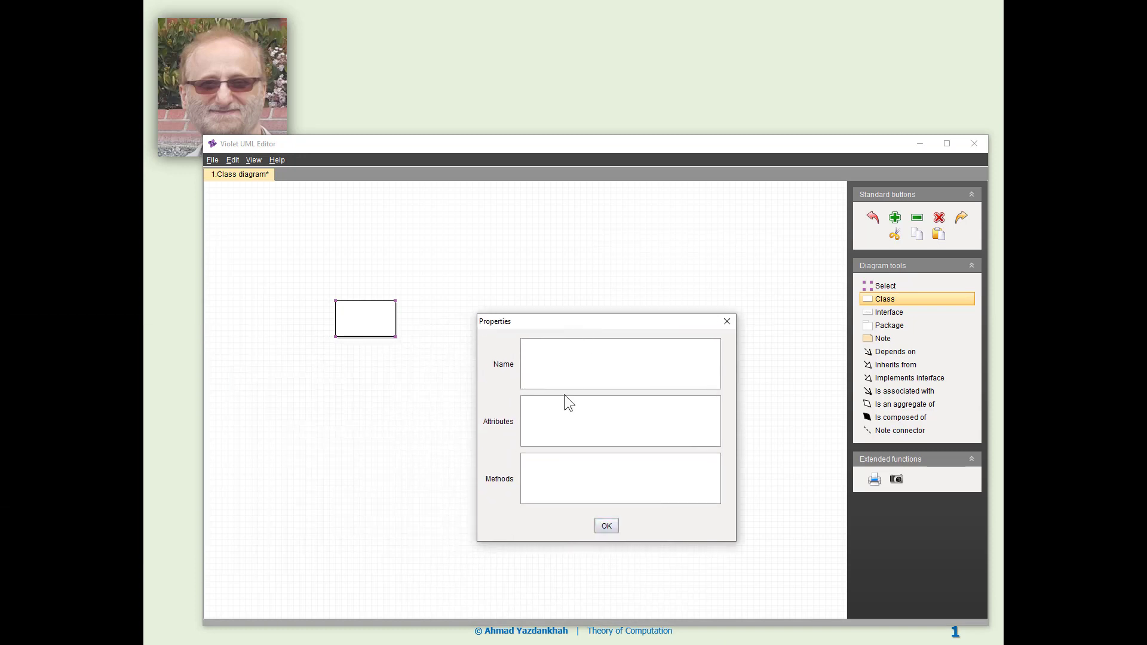
pyautogui.write('Department')
pyautogui.click(606, 526)
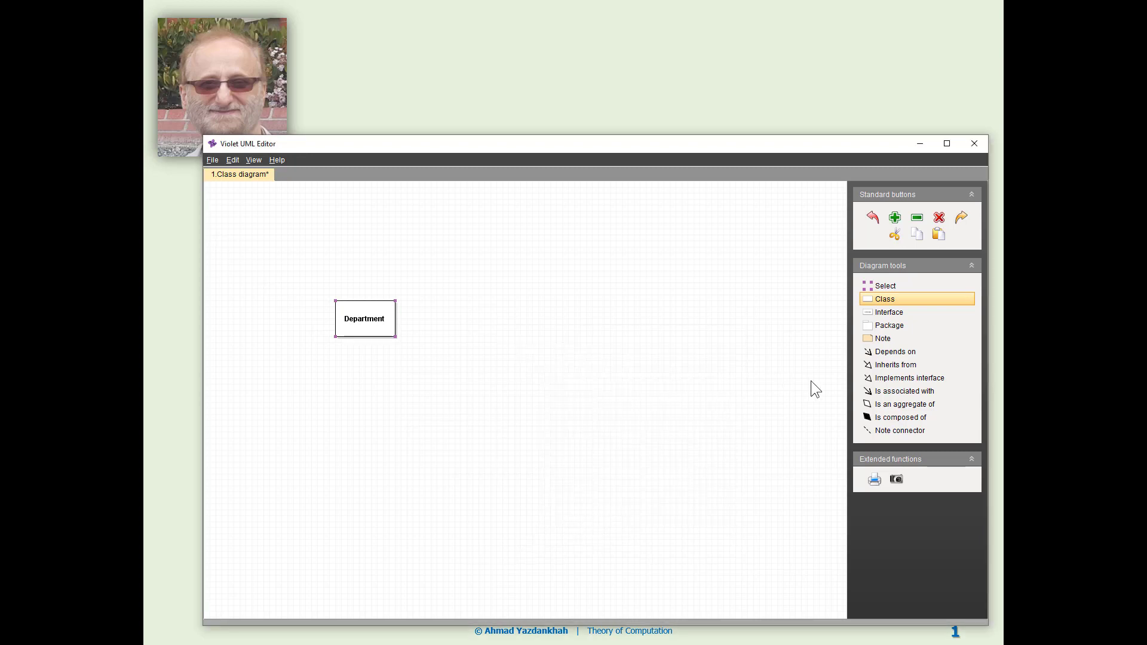
# Step: Add a second class level with Department, to its right, and name it Instructor
pyautogui.click(543, 317)
pyautogui.click(878, 285)
pyautogui.moveTo(587, 345); pyautogui.dragTo(587, 327)
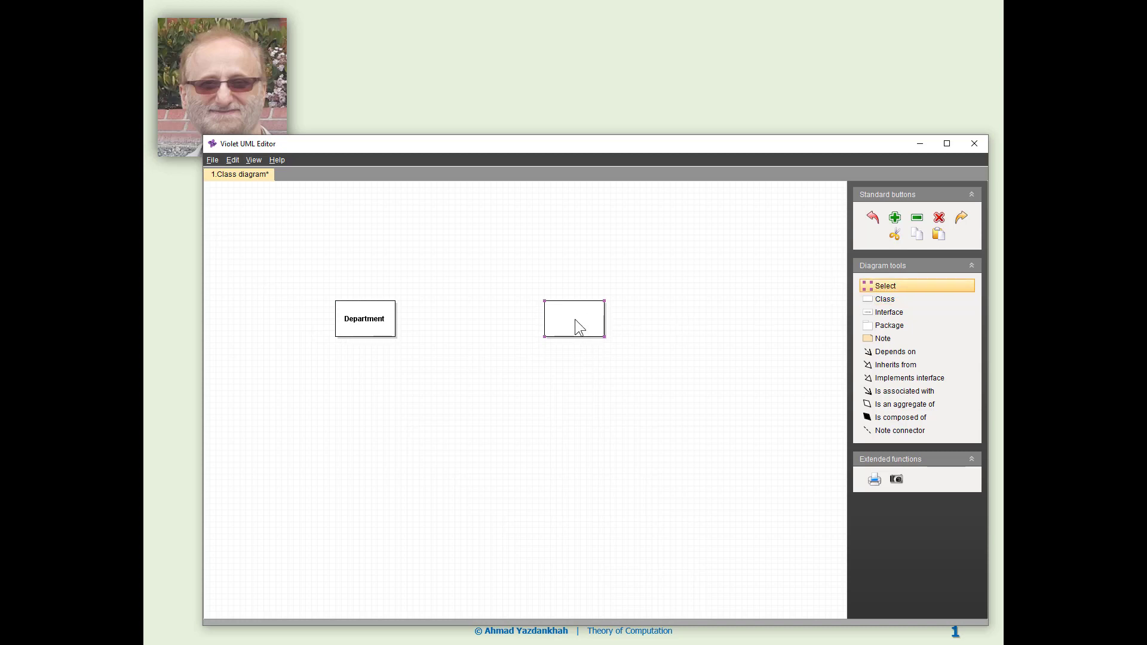
pyautogui.hotkey('alt', 'Tab')
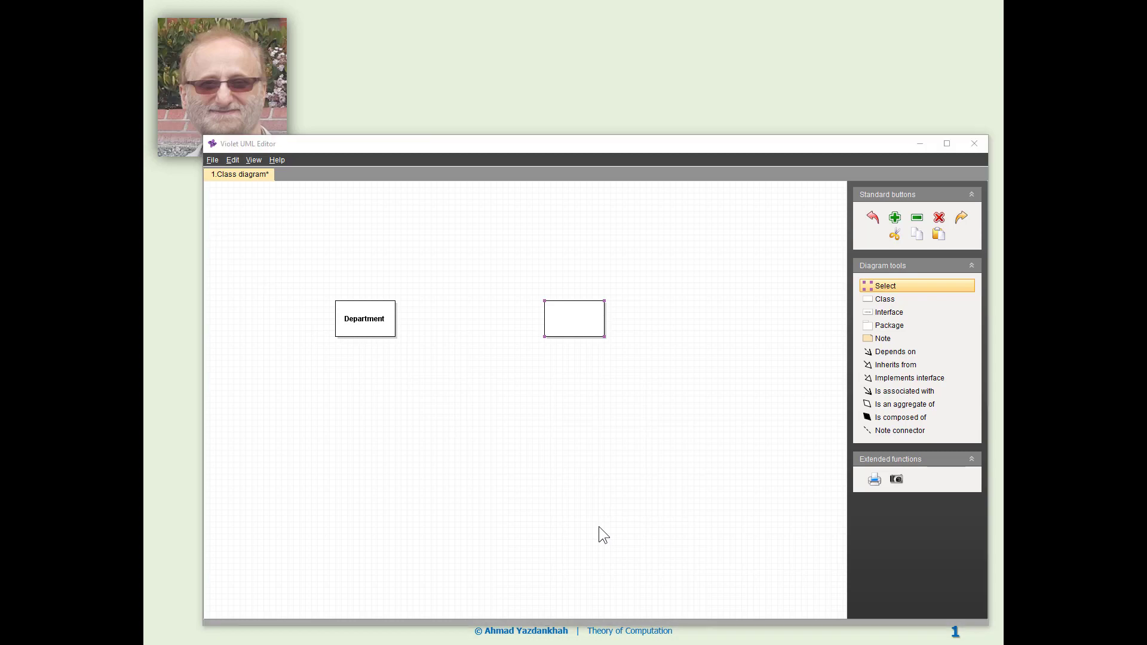
pyautogui.write('Instructor')
pyautogui.click(598, 525)
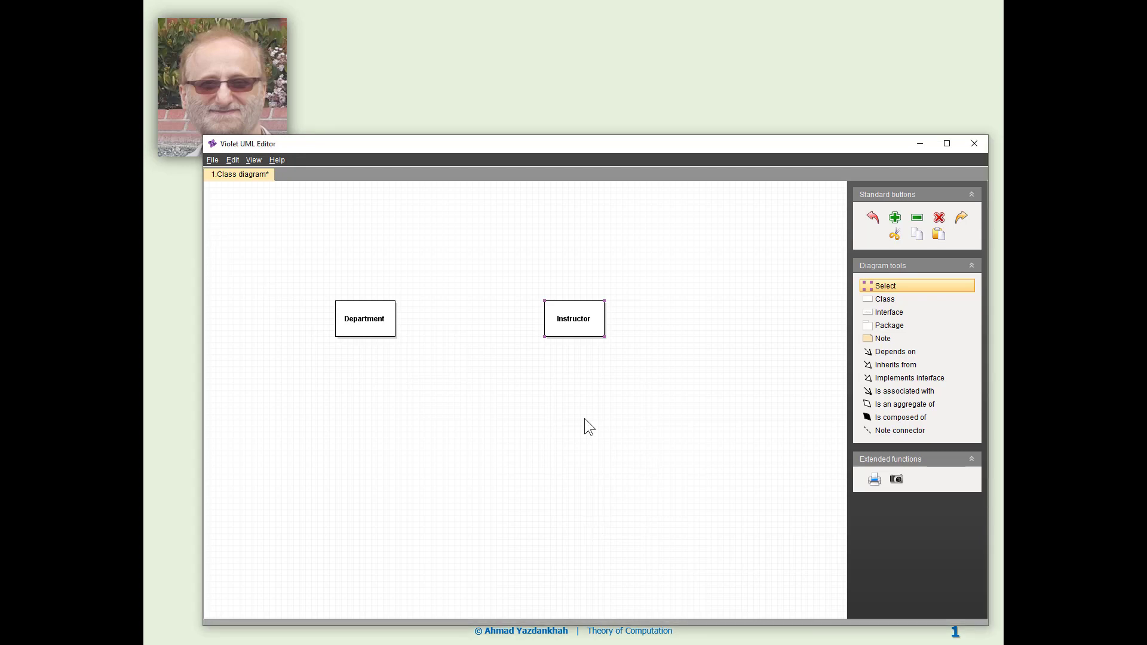
pyautogui.click(890, 354)
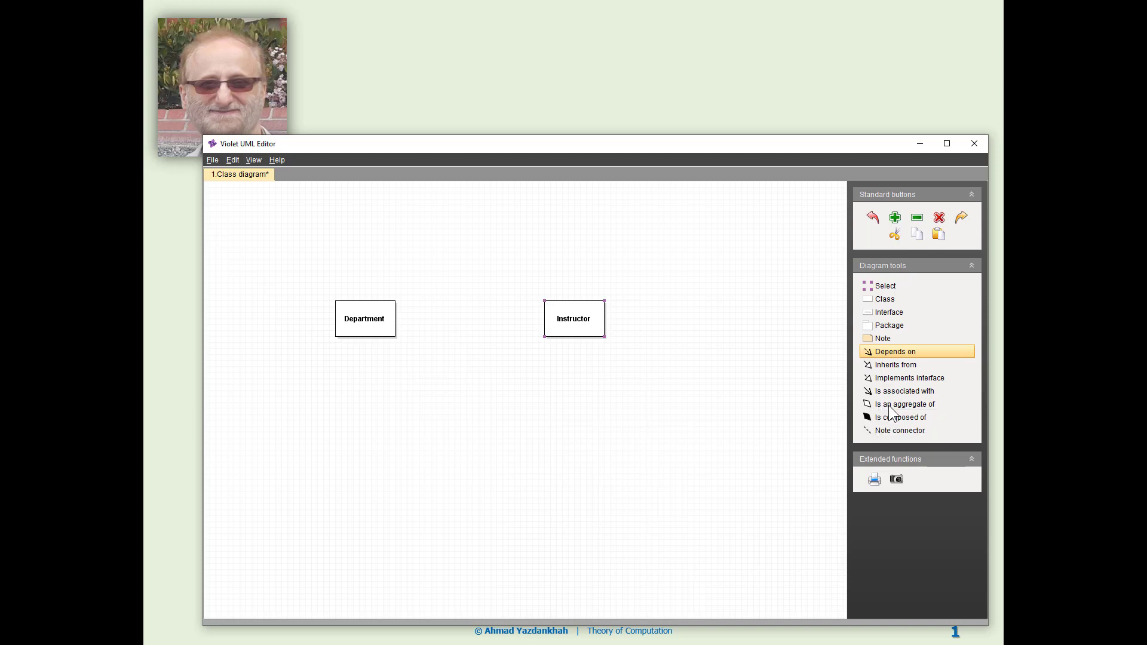
pyautogui.click(875, 420)
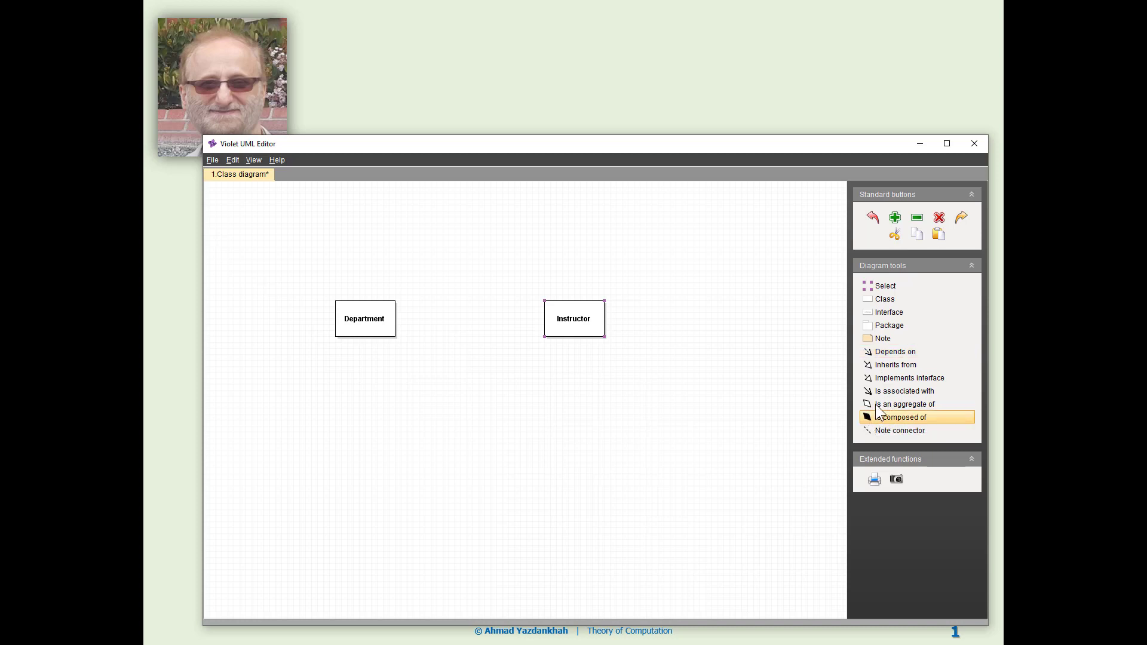
pyautogui.click(873, 407)
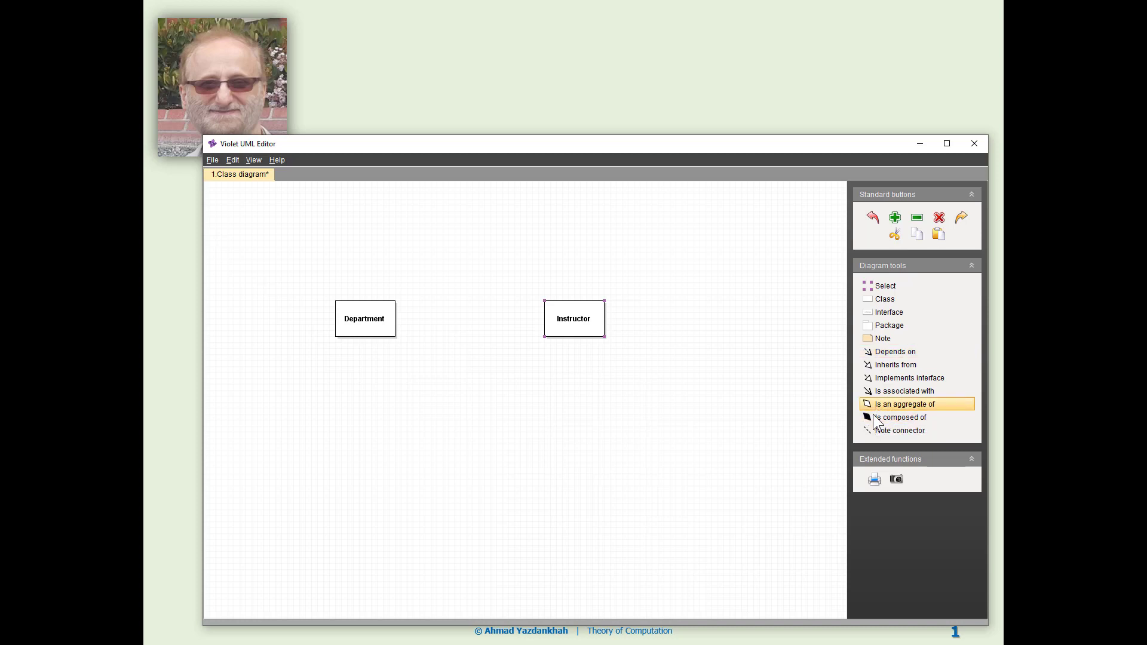
# Step: Try a Depends on relationship from Department to Instructor and delete it again
pyautogui.click(887, 354)
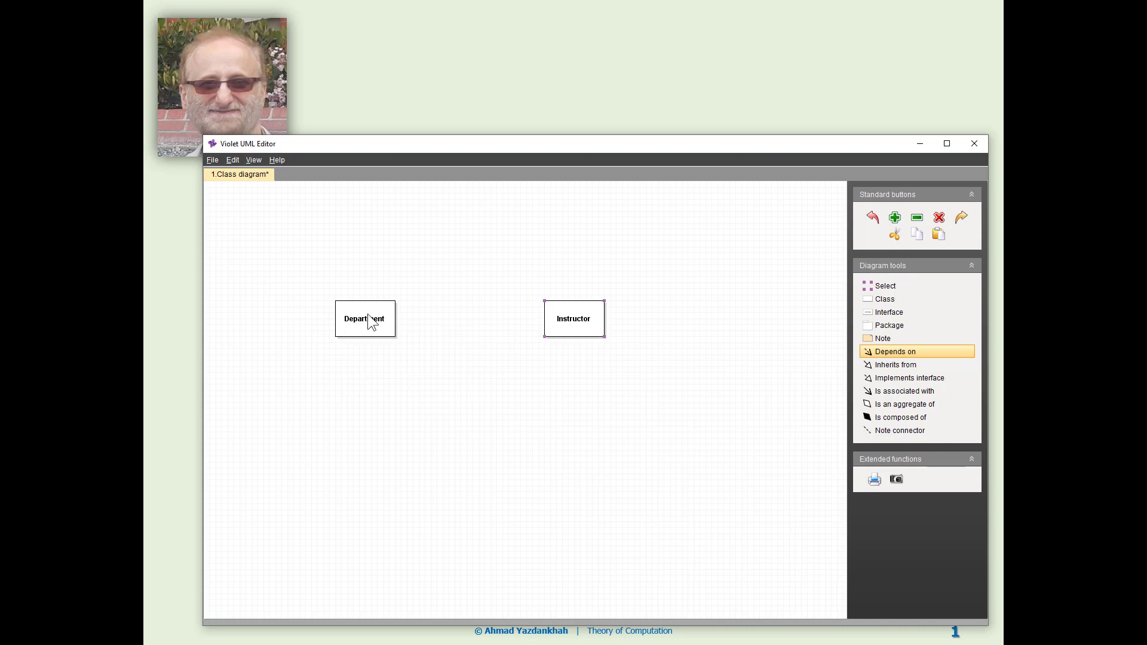
pyautogui.moveTo(371, 312); pyautogui.dragTo(463, 311)
pyautogui.moveTo(566, 313); pyautogui.dragTo(567, 313)
pyautogui.press('Delete')
# Step: Connect Instructor to Department with an "Is an aggregate of" relationship, placing the diamond at Department
pyautogui.click(883, 404)
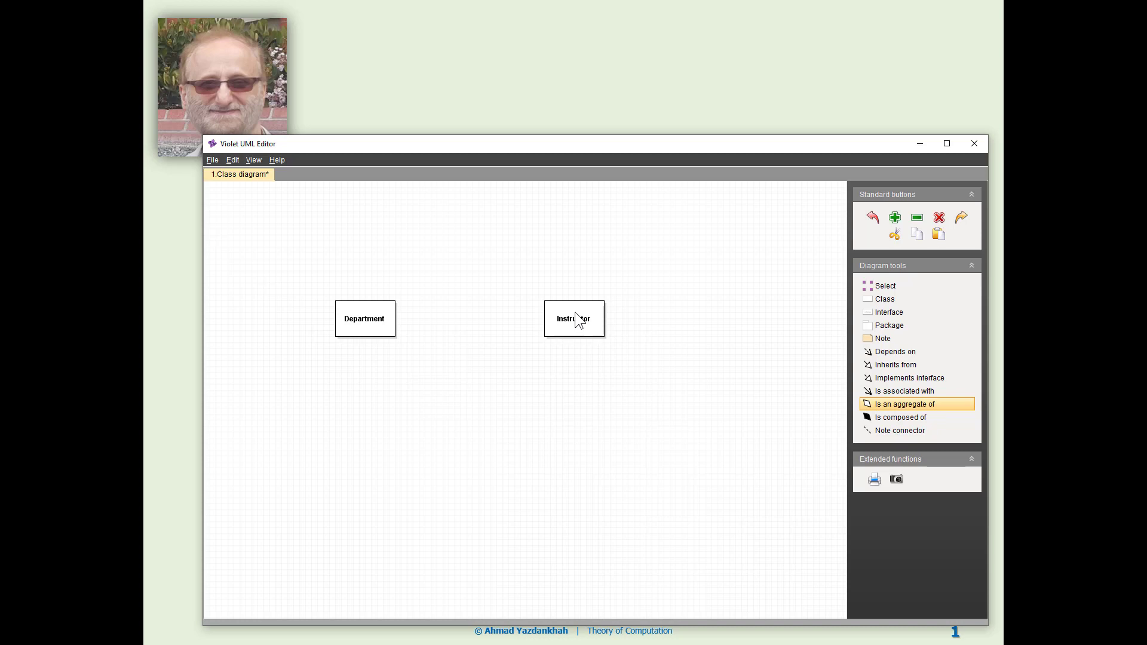
pyautogui.moveTo(526, 323); pyautogui.dragTo(382, 321)
pyautogui.moveTo(490, 145); pyautogui.dragTo(538, 136)
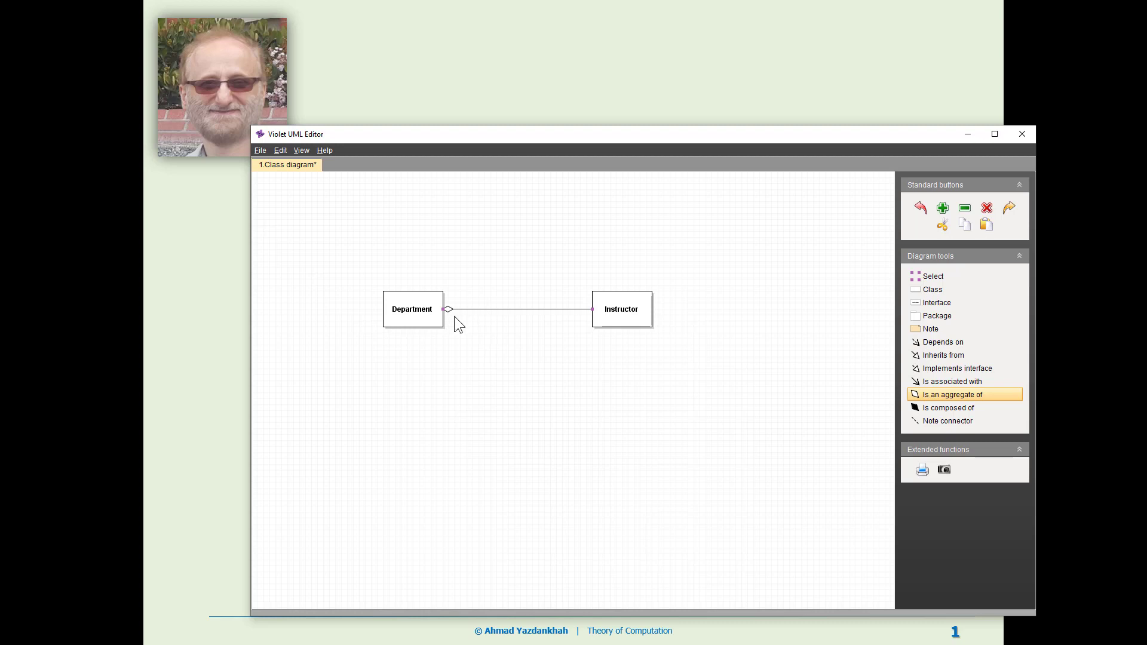
# Step: Label the aggregation between Instructor and Department with start label * and end label 1
pyautogui.rightClick(498, 309)
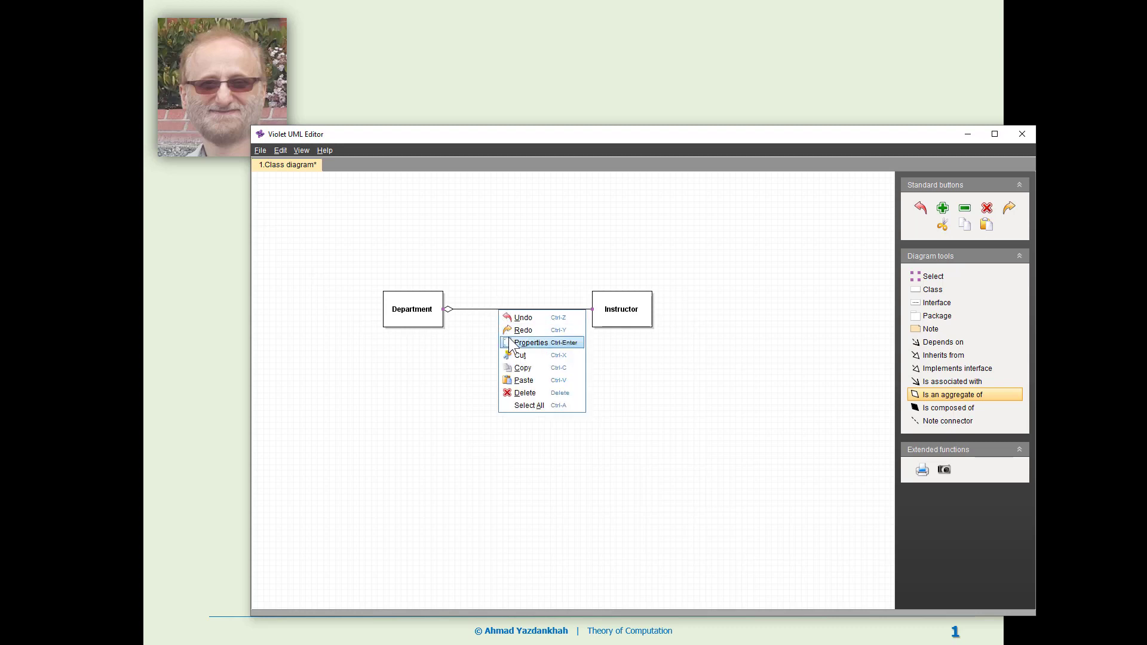
pyautogui.click(540, 348)
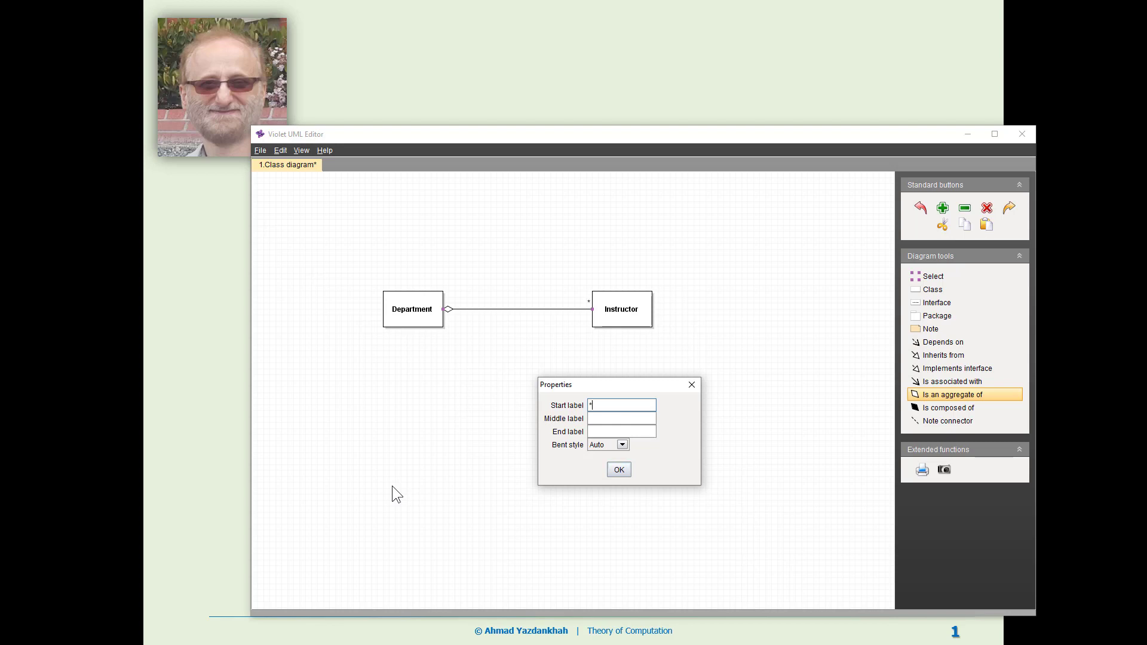
pyautogui.press('Tab')
pyautogui.press('Tab')
pyautogui.write('1')
pyautogui.click(599, 419)
pyautogui.click(617, 471)
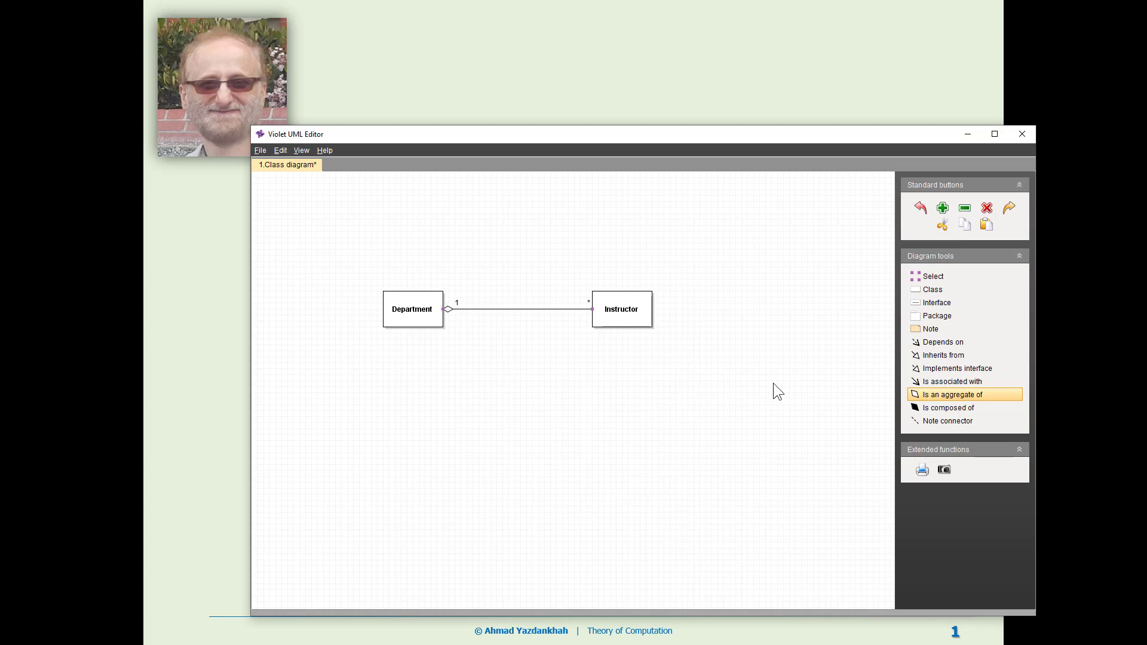
# Step: Move Department closer to Instructor and add an unnamed class level with them on Department's left side
pyautogui.click(925, 278)
pyautogui.moveTo(408, 312); pyautogui.dragTo(478, 313)
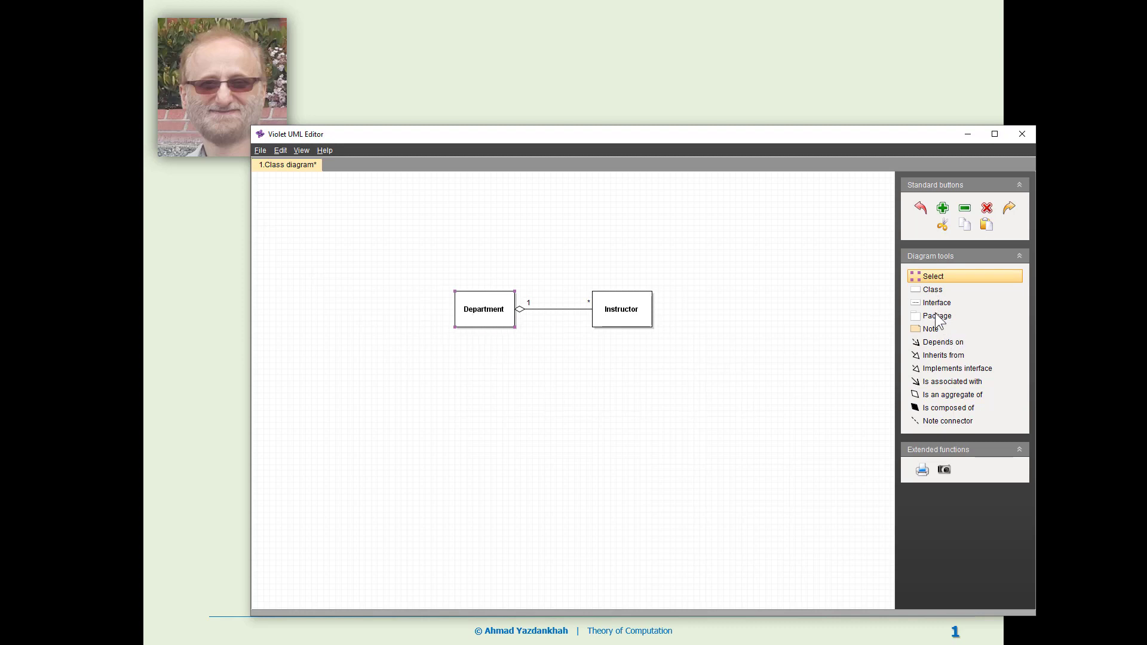
pyautogui.click(932, 289)
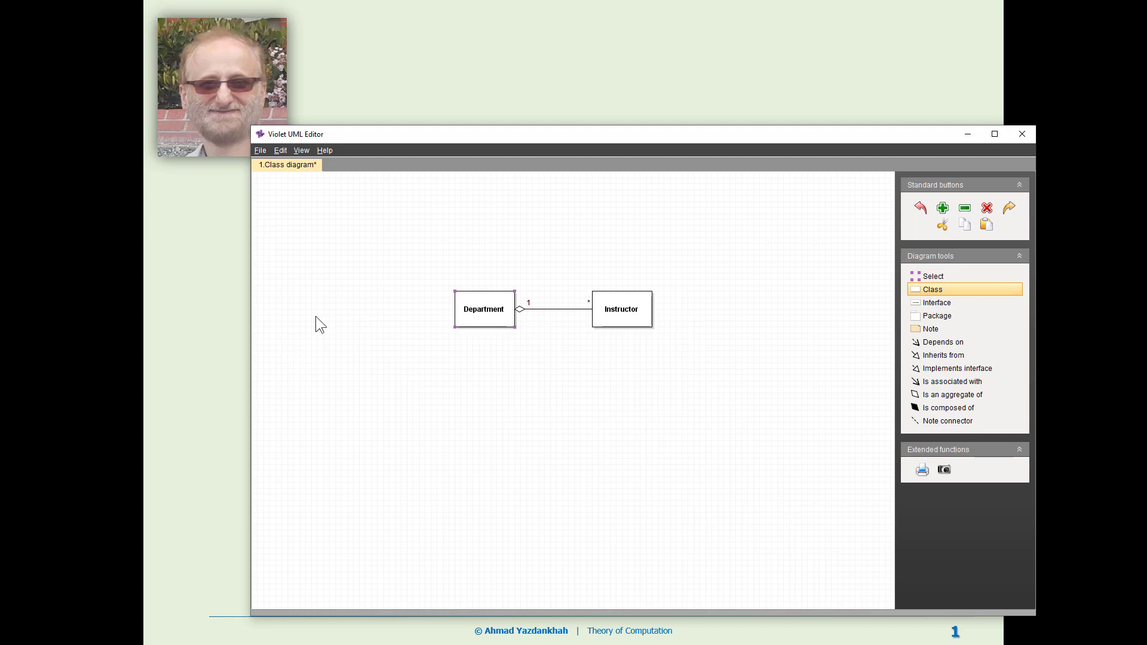
pyautogui.click(336, 303)
pyautogui.click(928, 277)
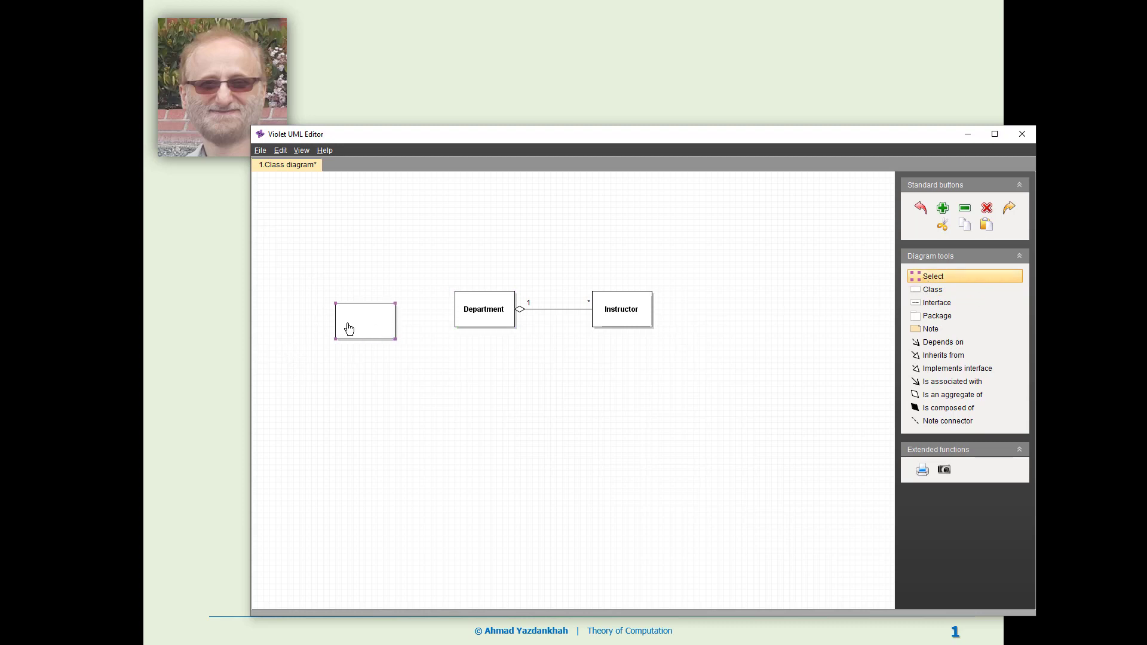
pyautogui.moveTo(348, 329)
pyautogui.mouseDown()
pyautogui.moveTo(324, 315)
pyautogui.moveTo(337, 315)
pyautogui.mouseUp()
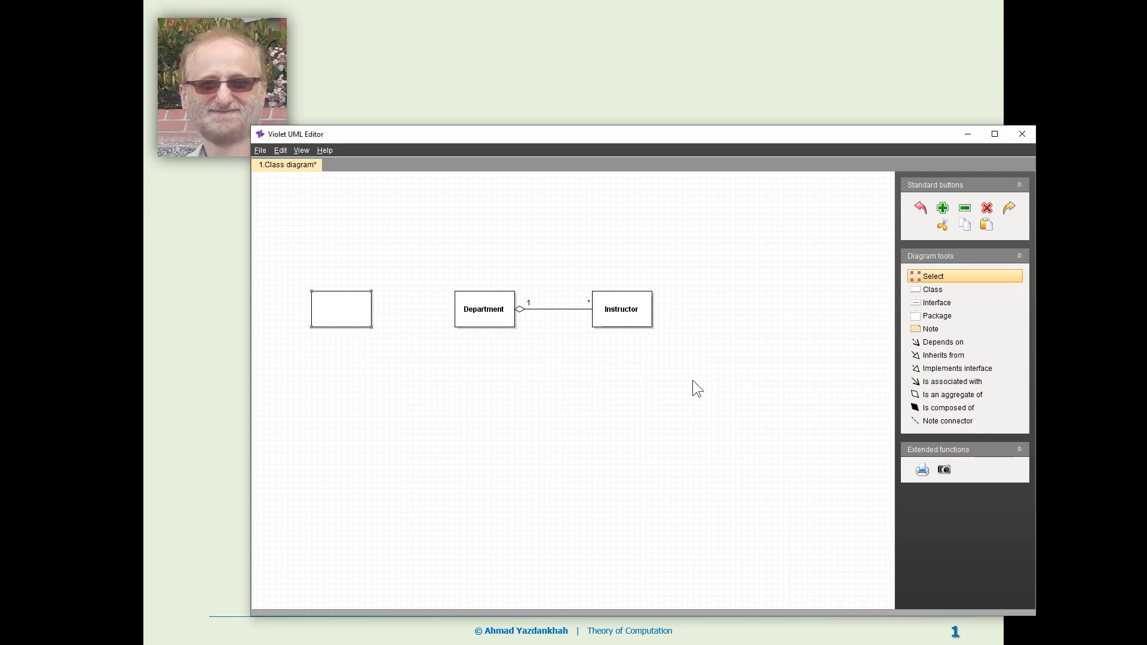
# Step: Connect Department to the unnamed class with an "Is an aggregate of" relationship and name that class University
pyautogui.click(950, 395)
pyautogui.moveTo(478, 311); pyautogui.dragTo(357, 305)
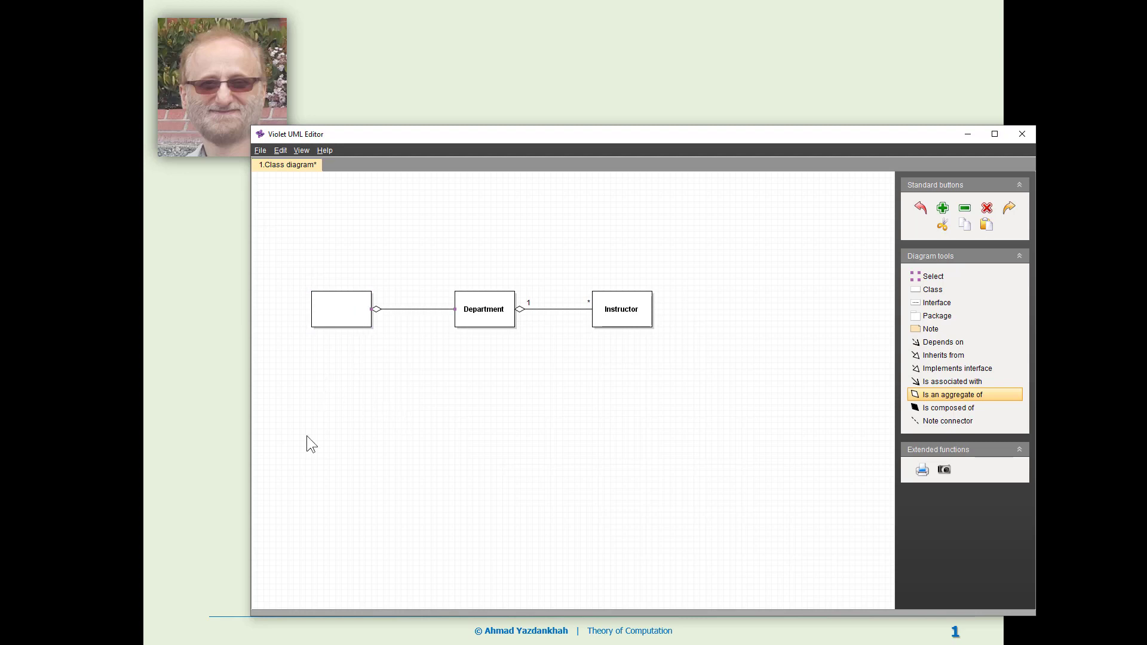
pyautogui.click(330, 305)
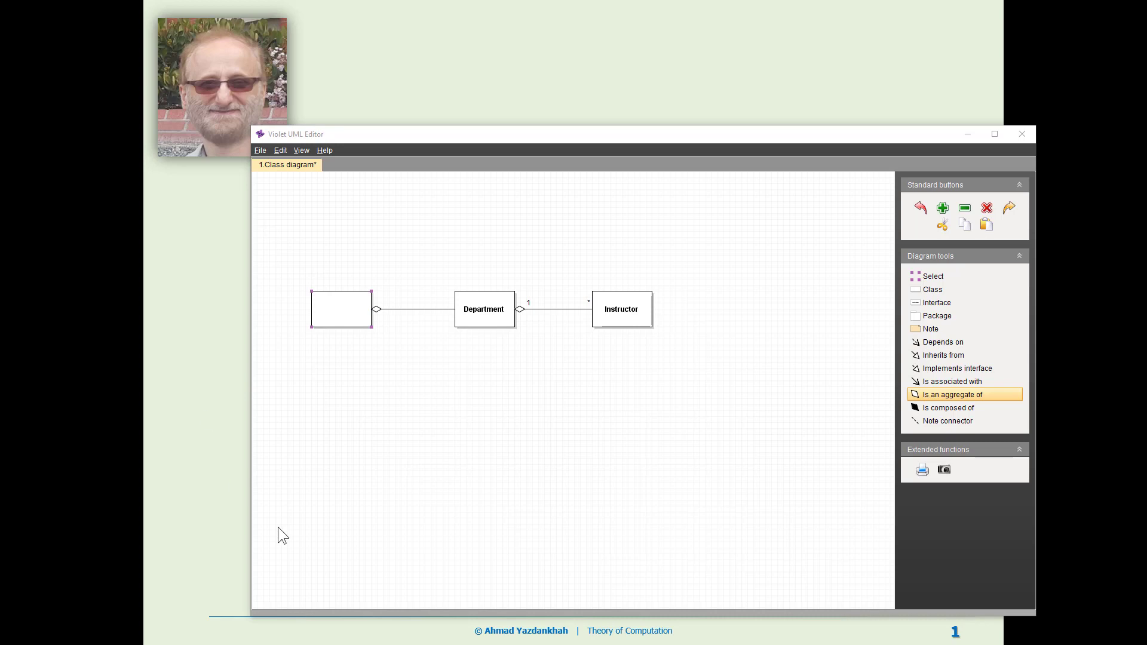
pyautogui.write('University')
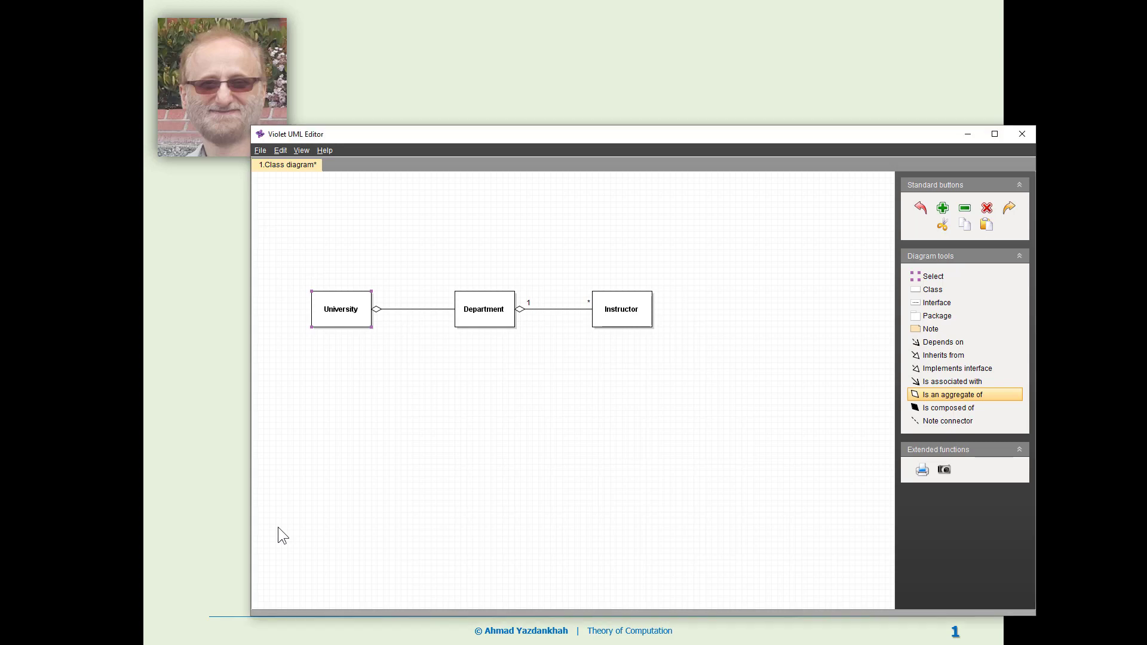
# Step: Open the properties of the aggregation between University and Department
pyautogui.click(405, 308)
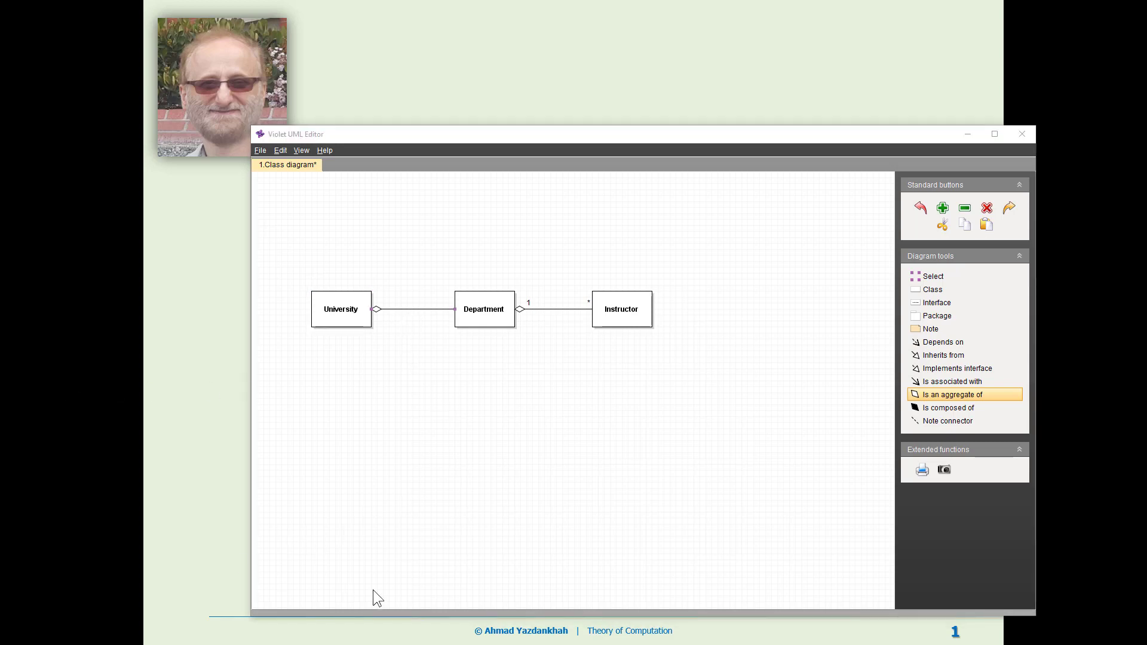